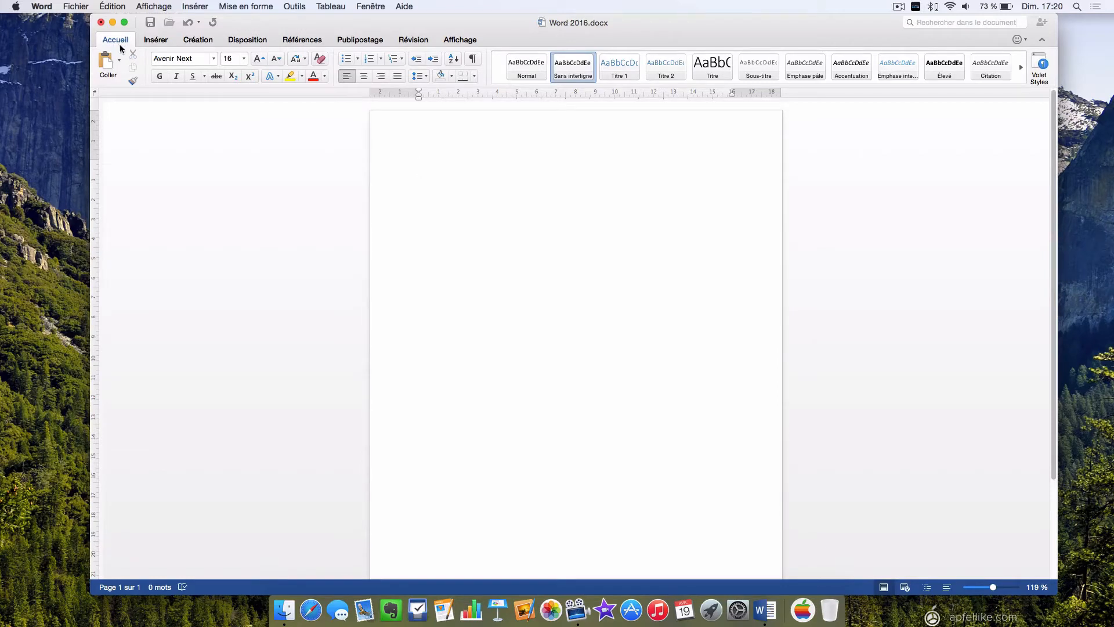
Step: Start a bulleted list and enter four women's first names as separate items
click(347, 59)
text(Clariss)
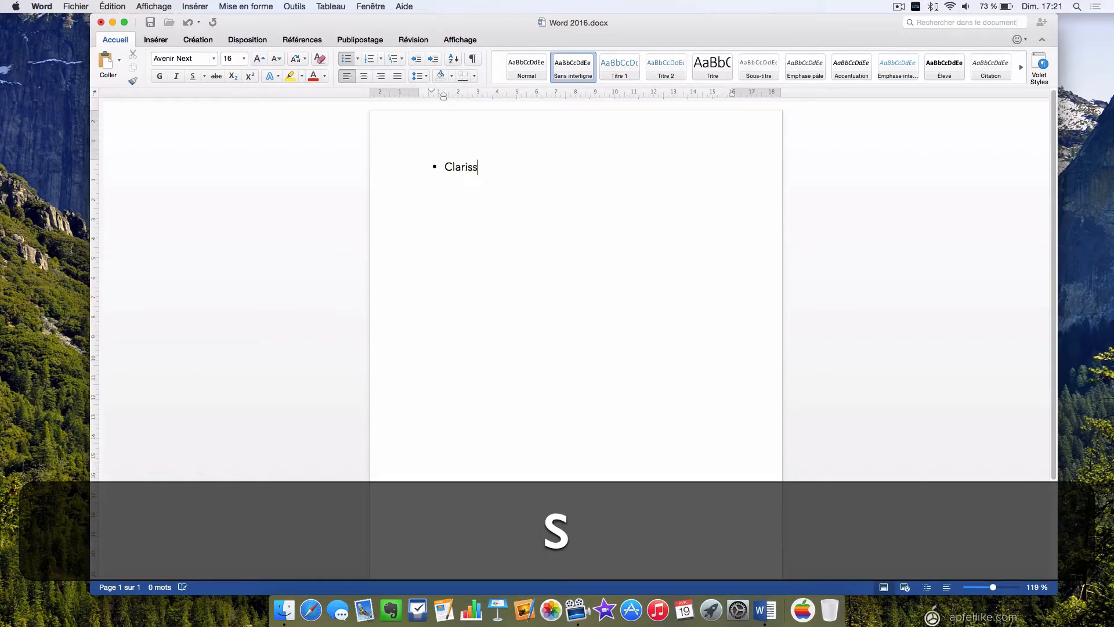
text(e)
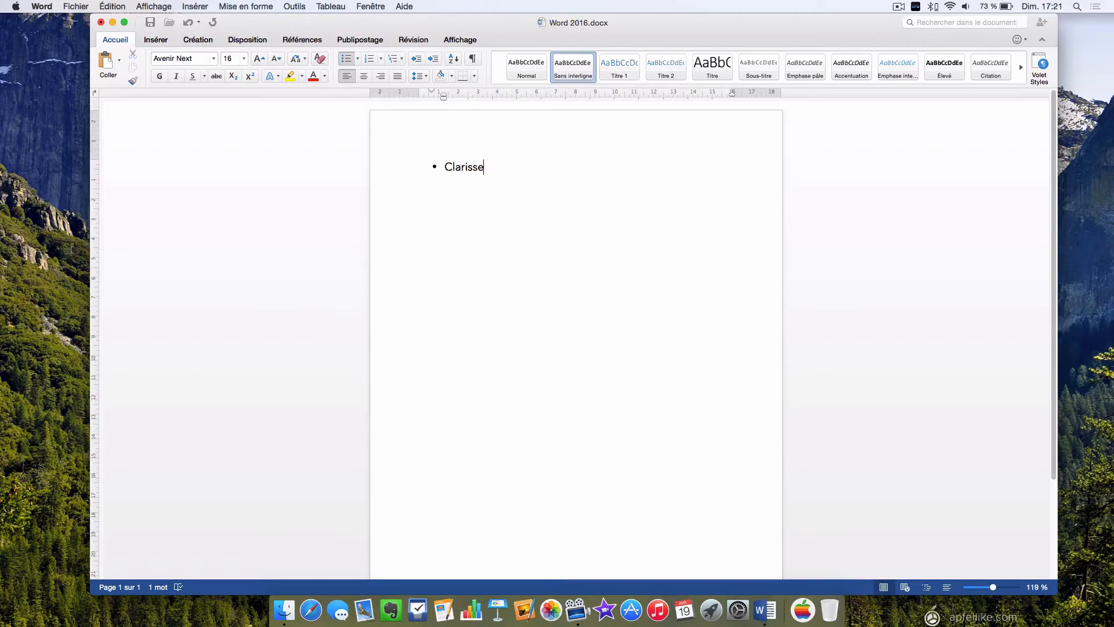
key(Return)
text(Marion)
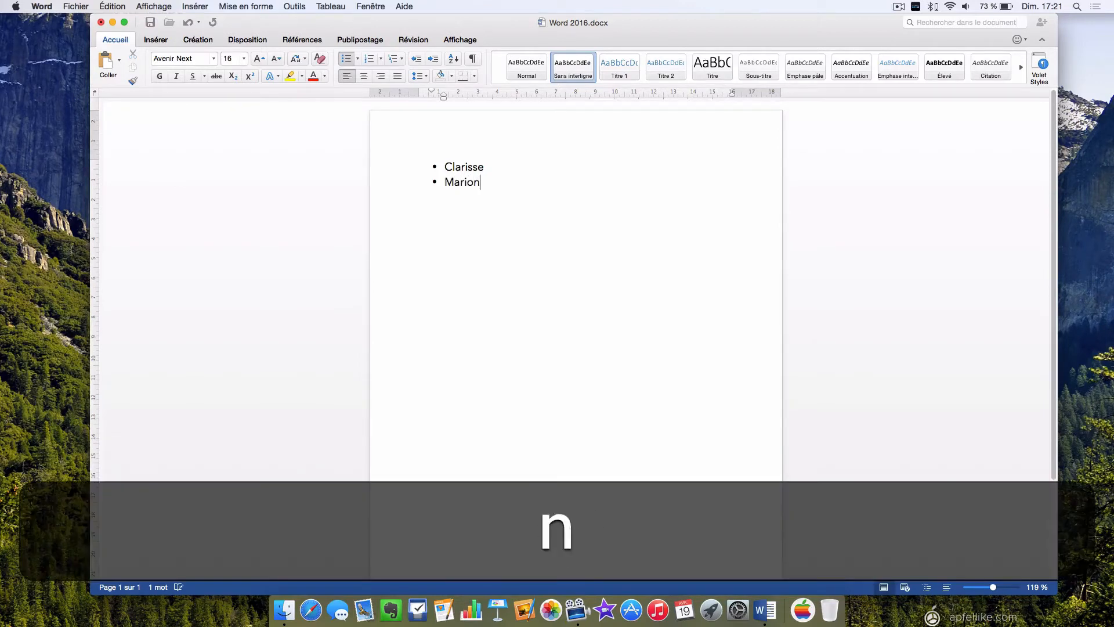
key(Return)
text(Lola)
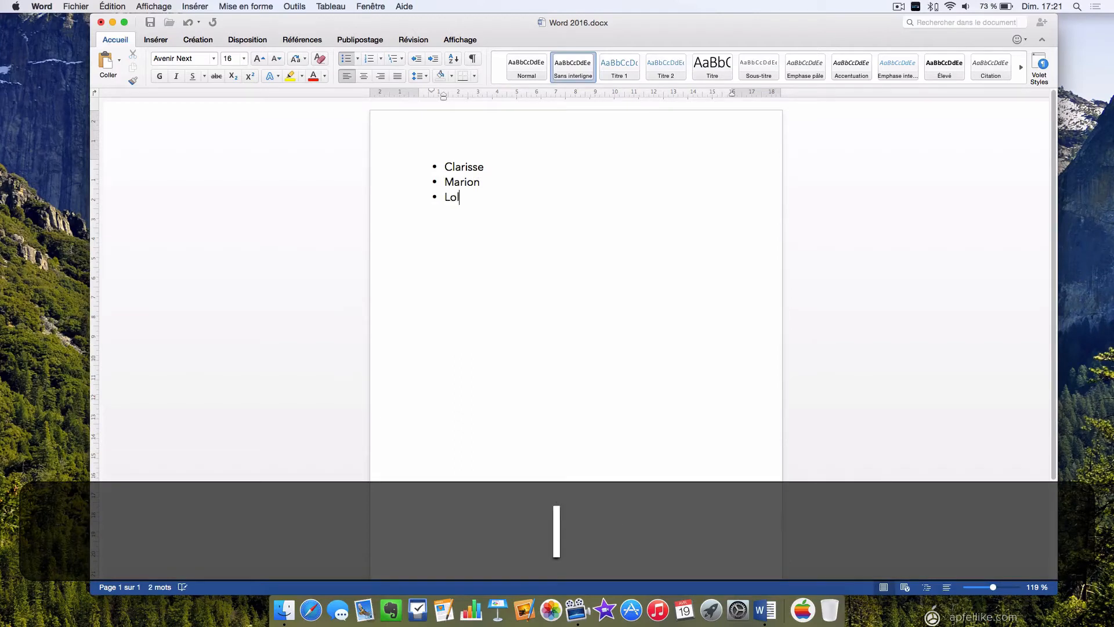
key(Return)
text(Alice)
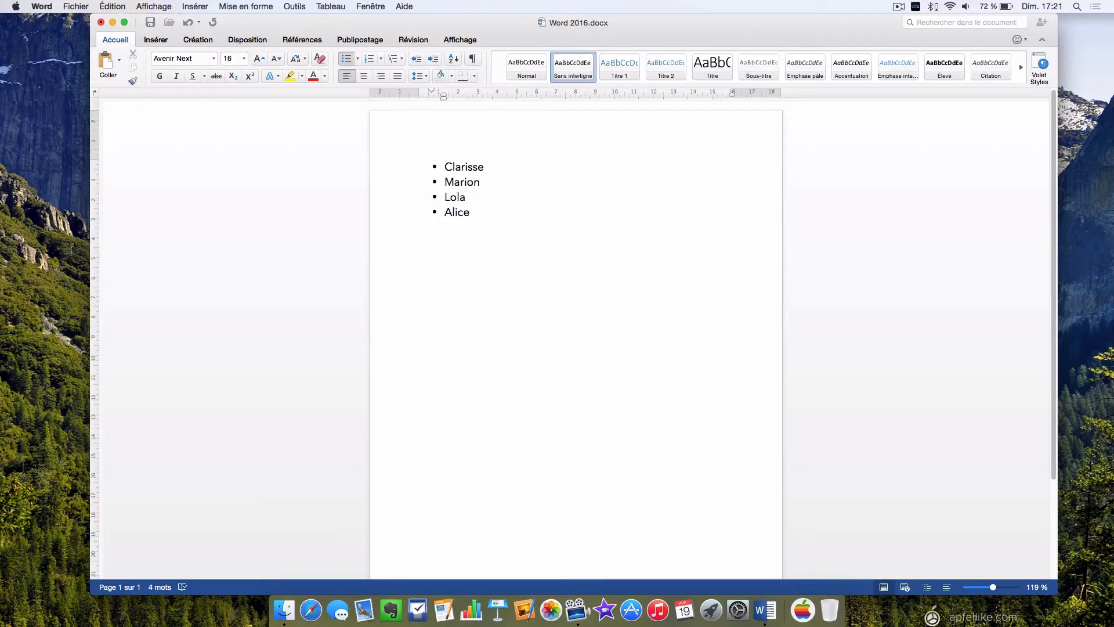
Step: End the bulleted list and enter four men's first names below it as unbulleted lines
key(Return)
key(Return)
text(Jean)
key(Return)
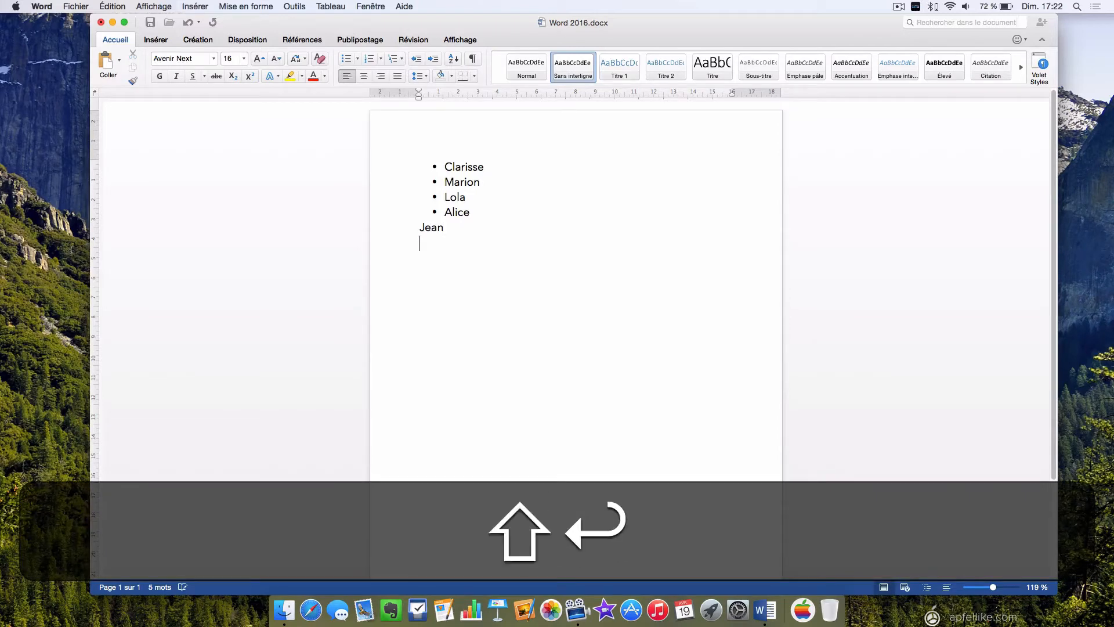
text(Marc)
key(Return)
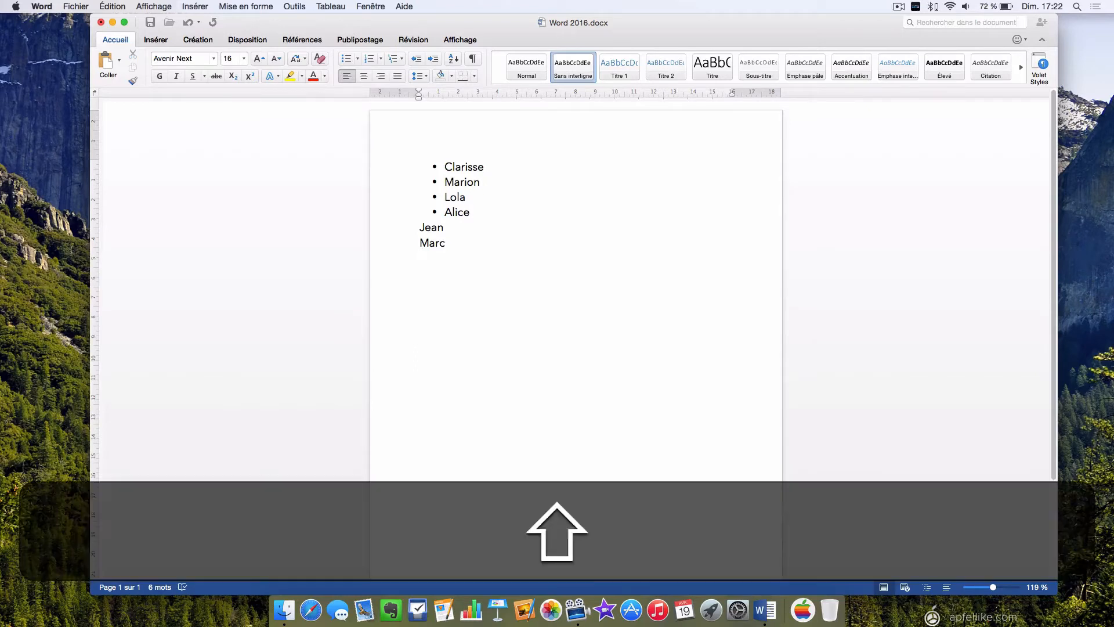
text(Nicolas)
key(Return)
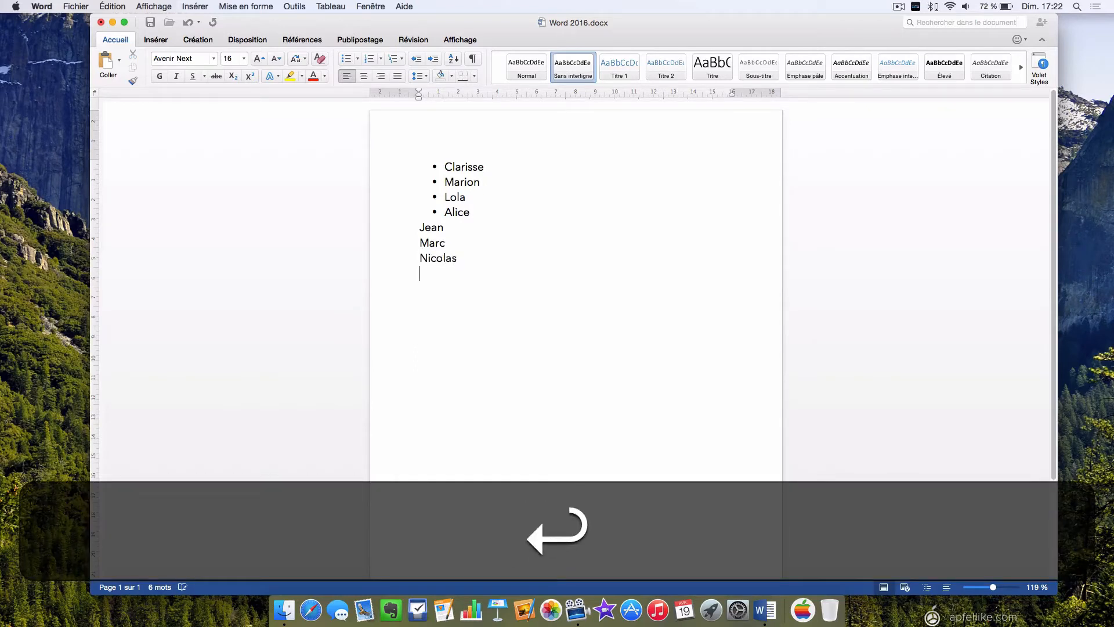
text(Guy)
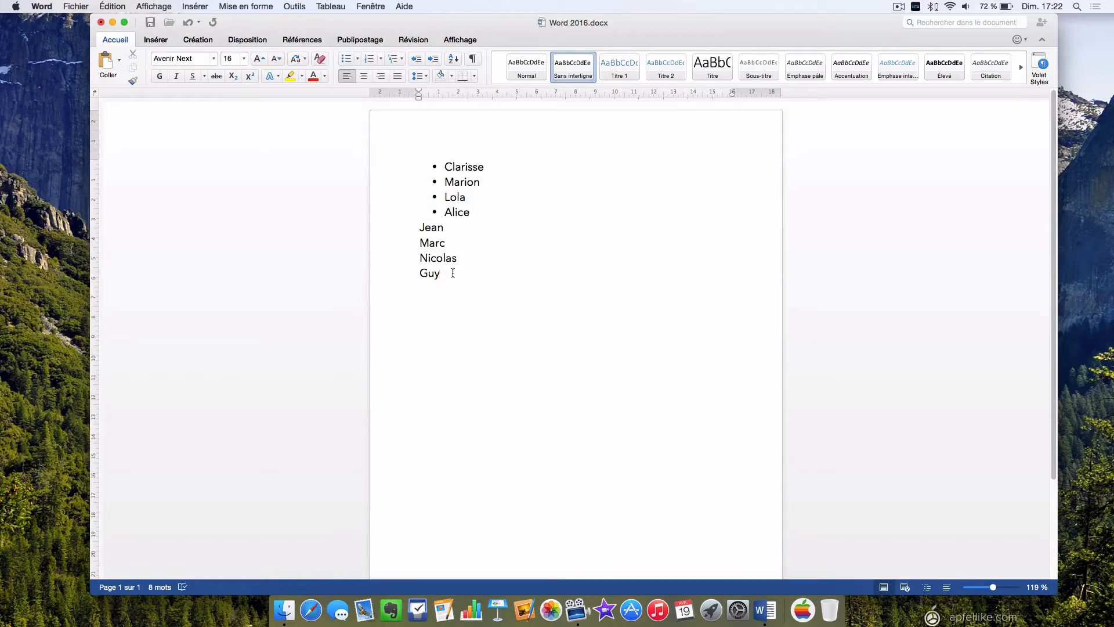
Step: Apply bullets to the four men's names so they join the list above
drag(442, 273, 420, 228)
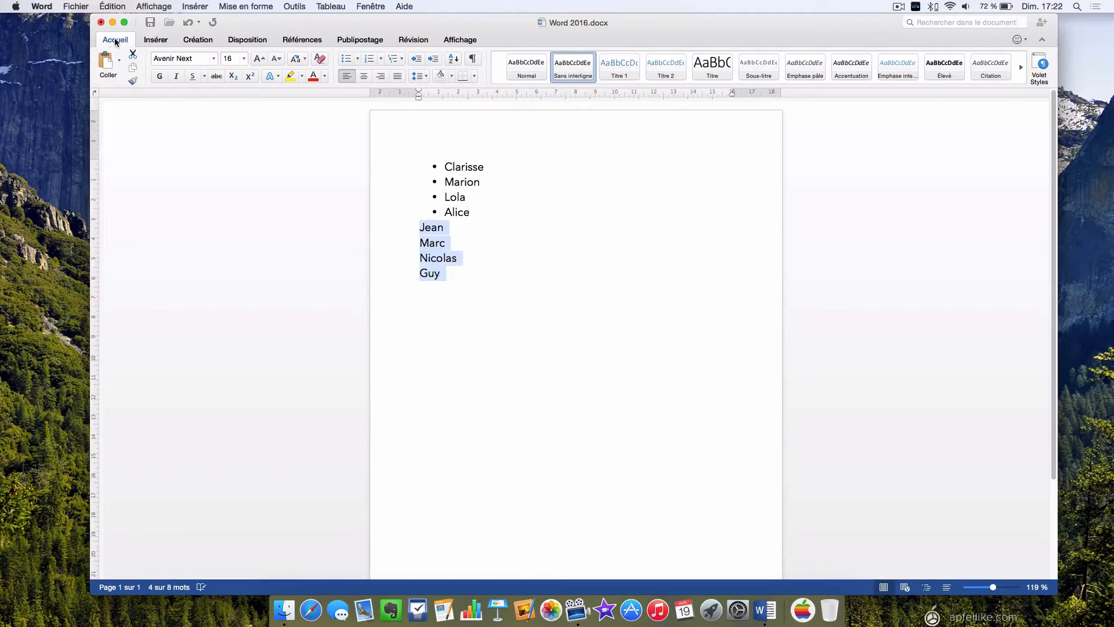
click(346, 59)
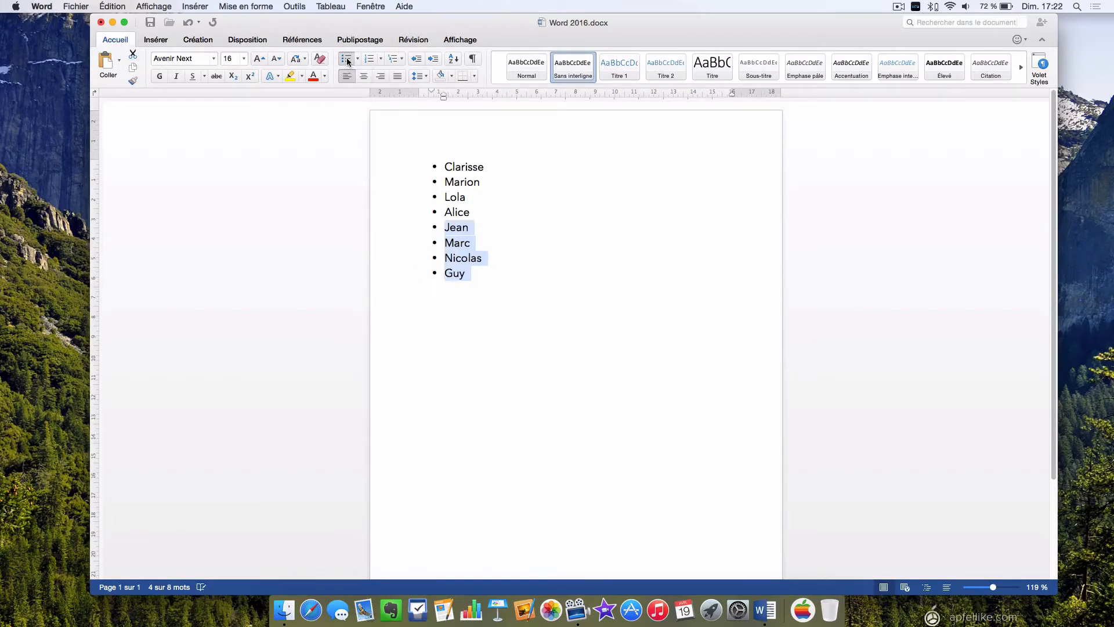
click(482, 276)
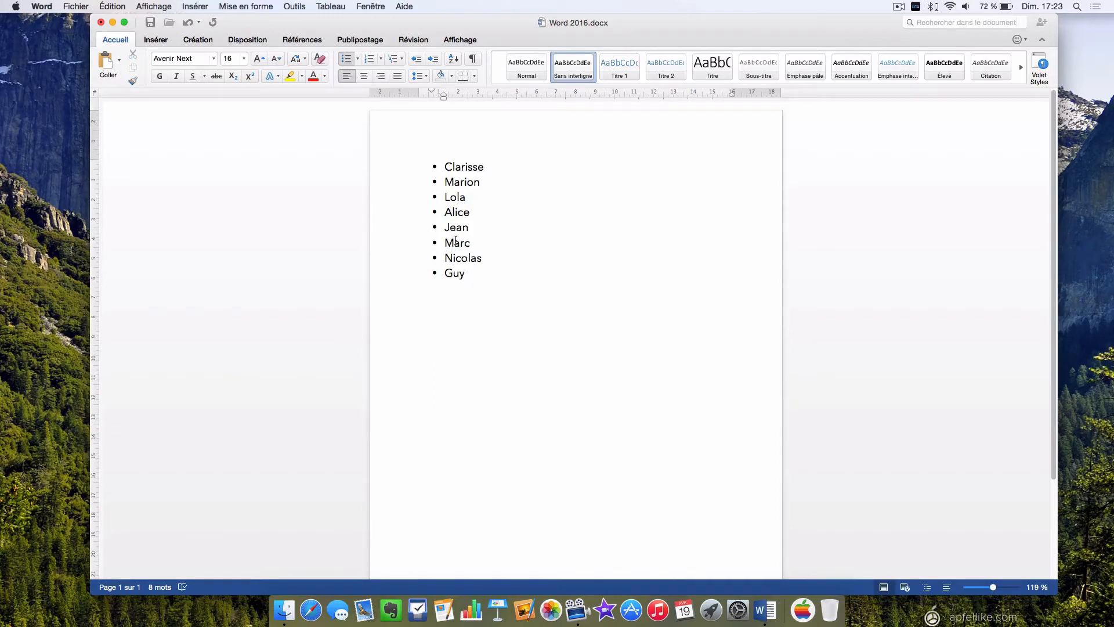
Step: Insert the item "Femme" above the women's names and the item "Homme" above the men's names
click(445, 166)
text(Femme)
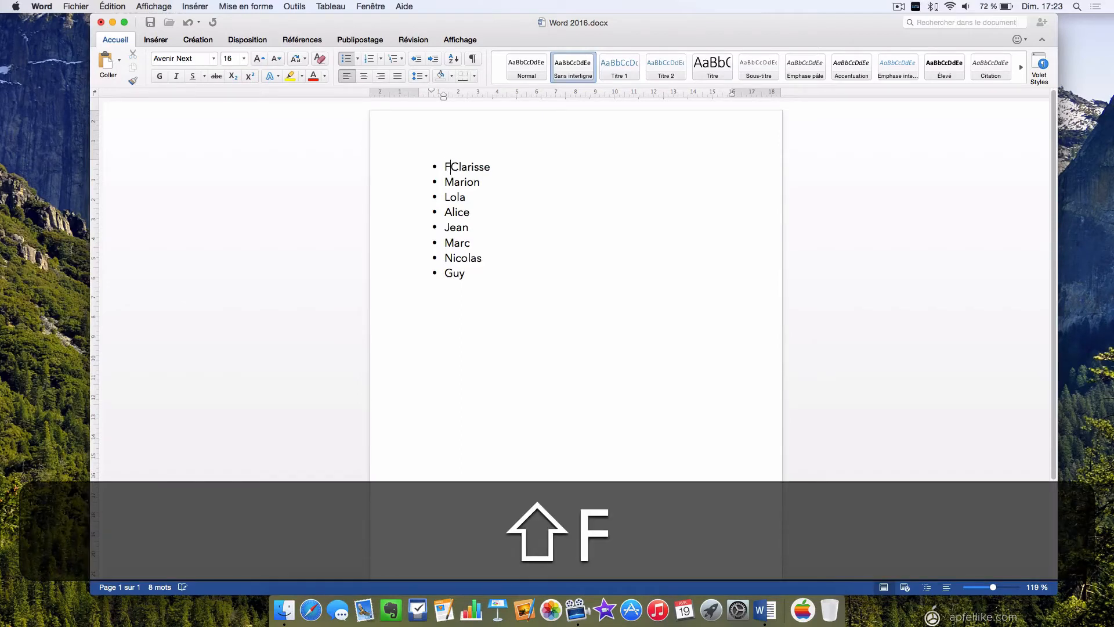
key(Return)
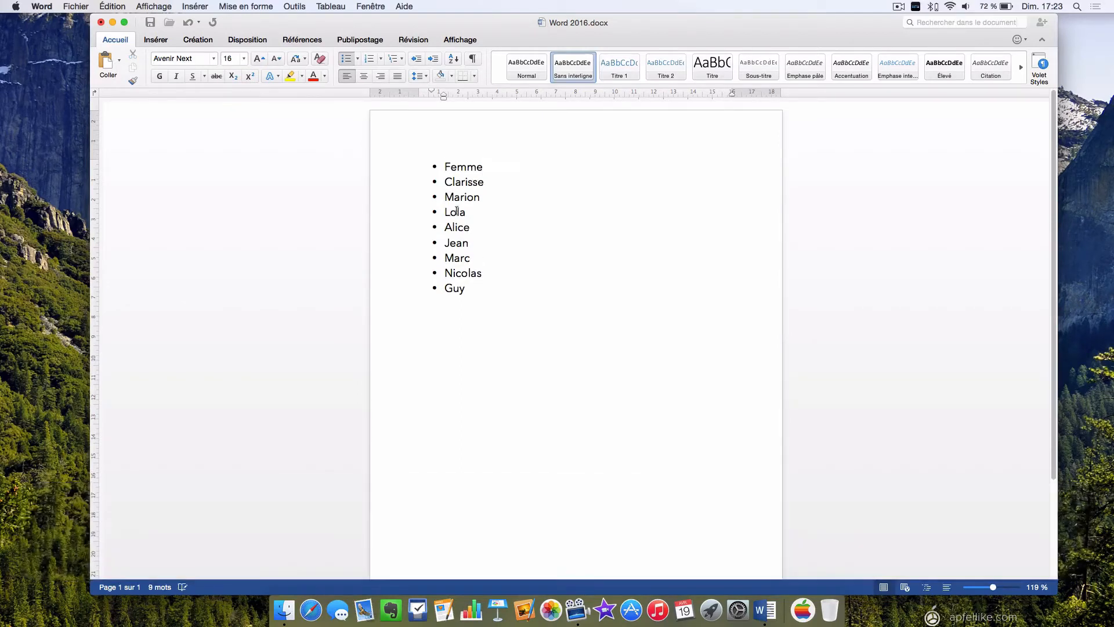
click(445, 243)
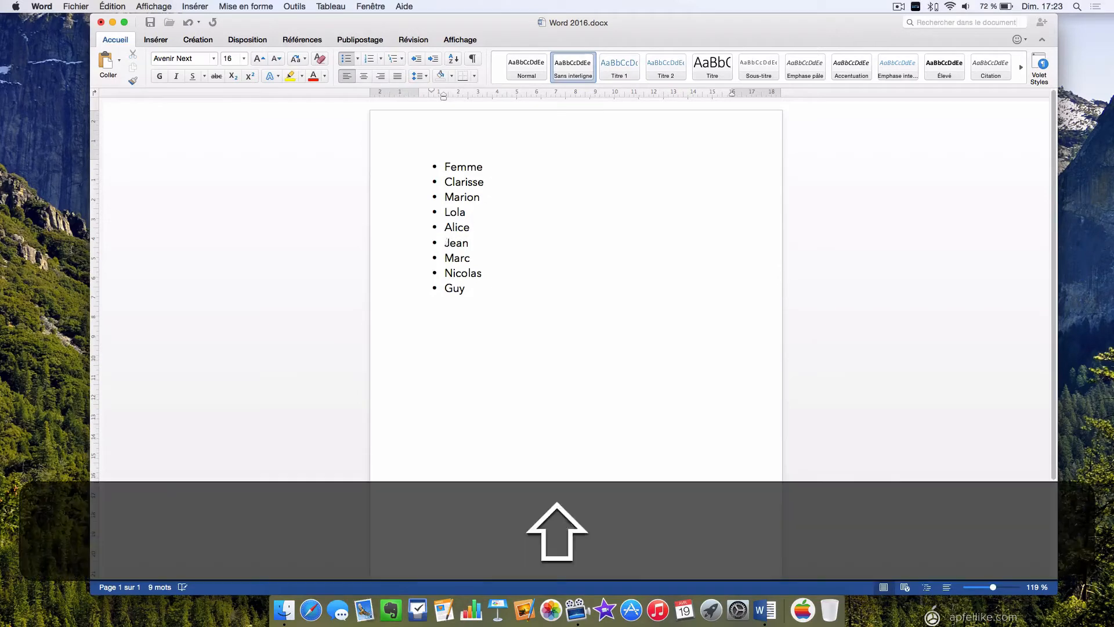
text(Hoo)
key(BackSpace)
text(mme)
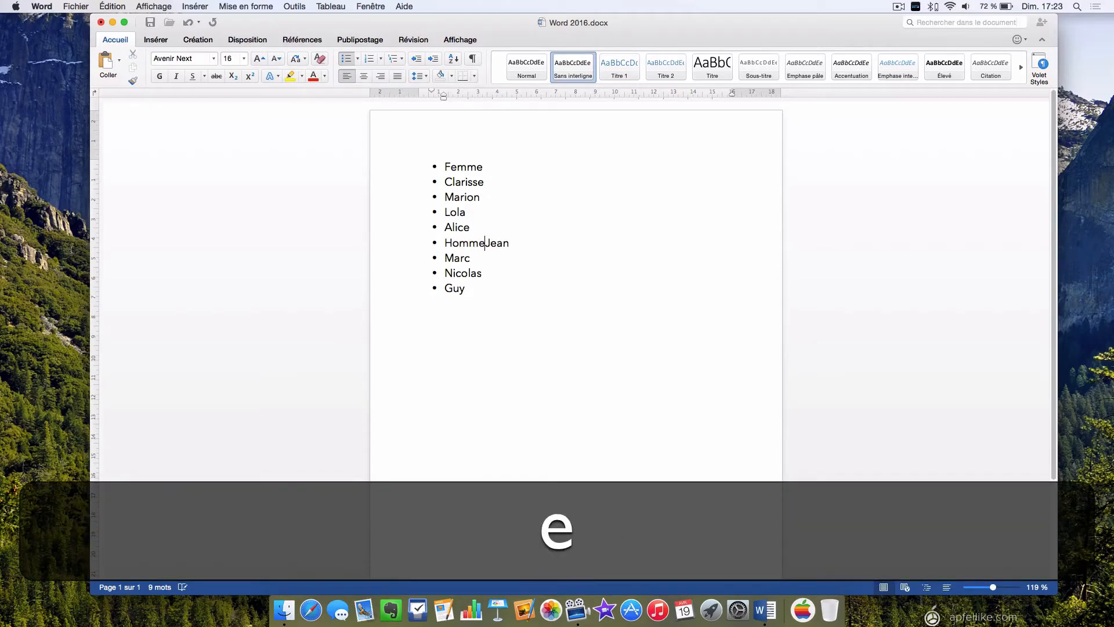
key(Return)
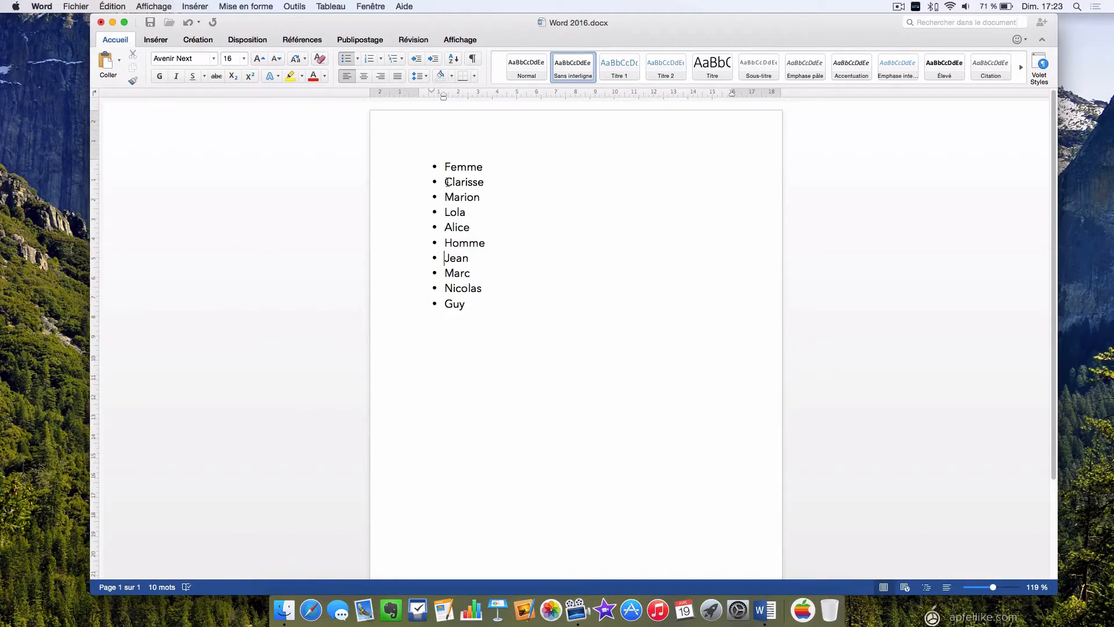
Step: Demote the women's names under "Femme" and the men's names under "Homme" by one bullet level
drag(445, 182, 471, 227)
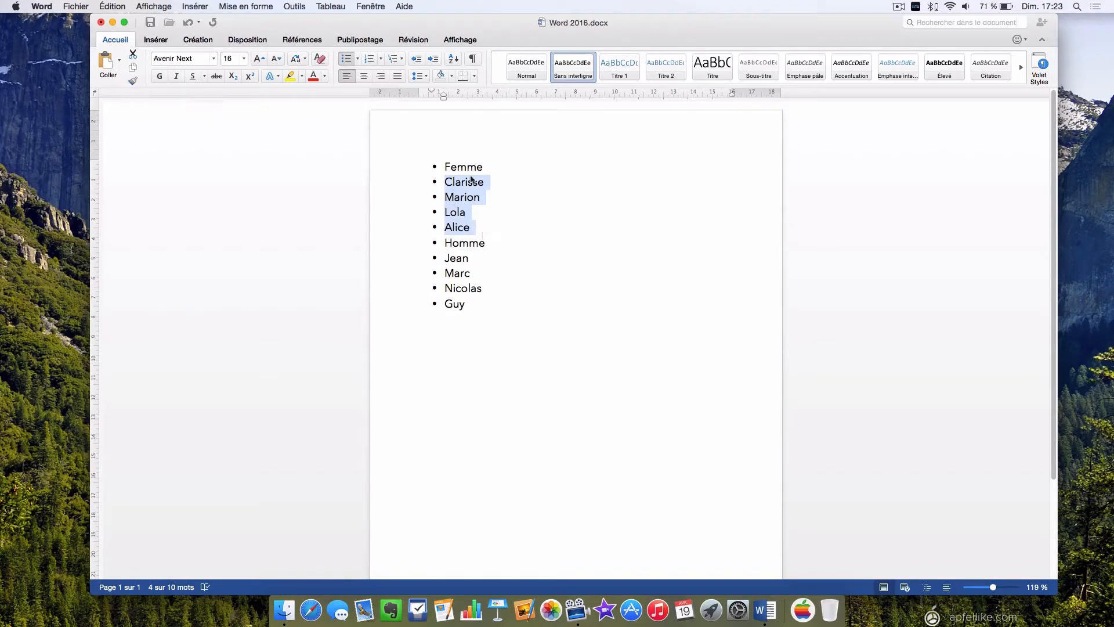
click(433, 60)
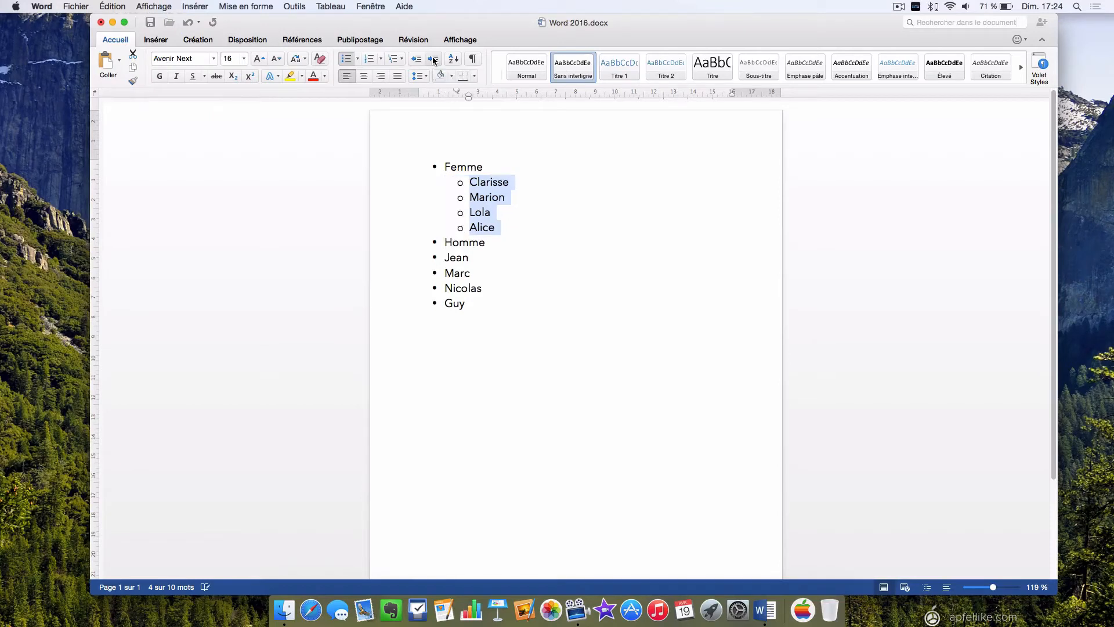
click(522, 258)
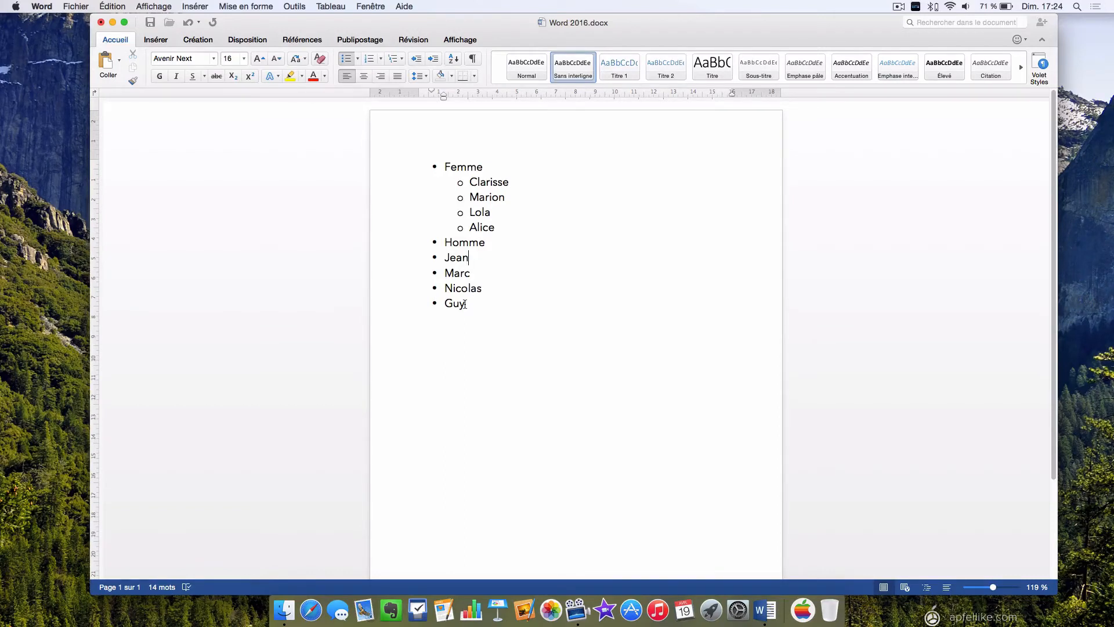
drag(464, 304, 442, 259)
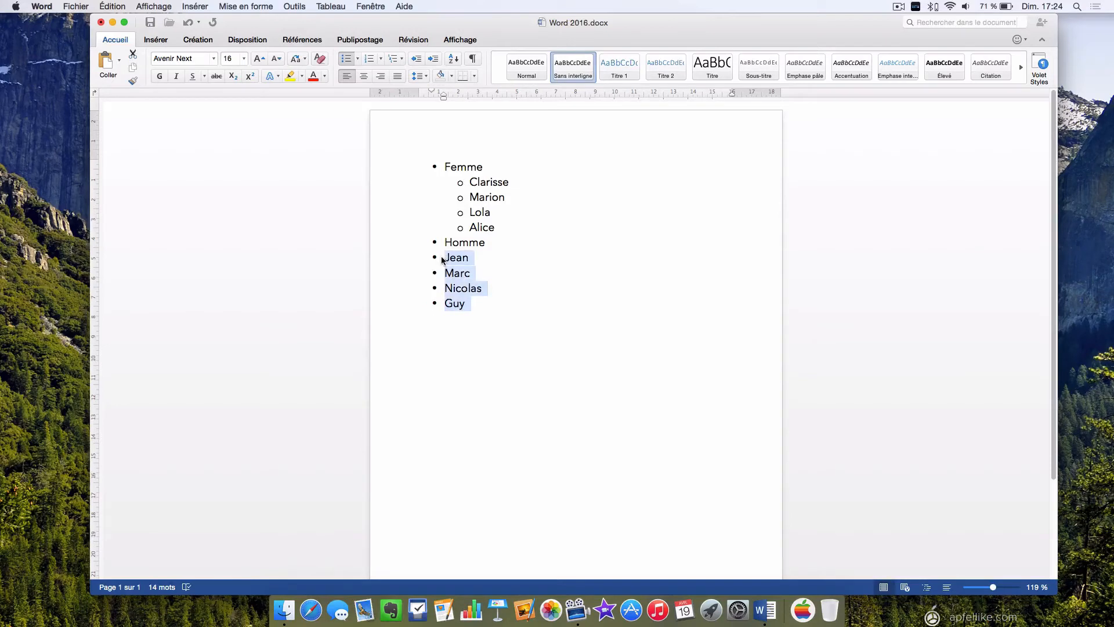
click(436, 60)
click(516, 304)
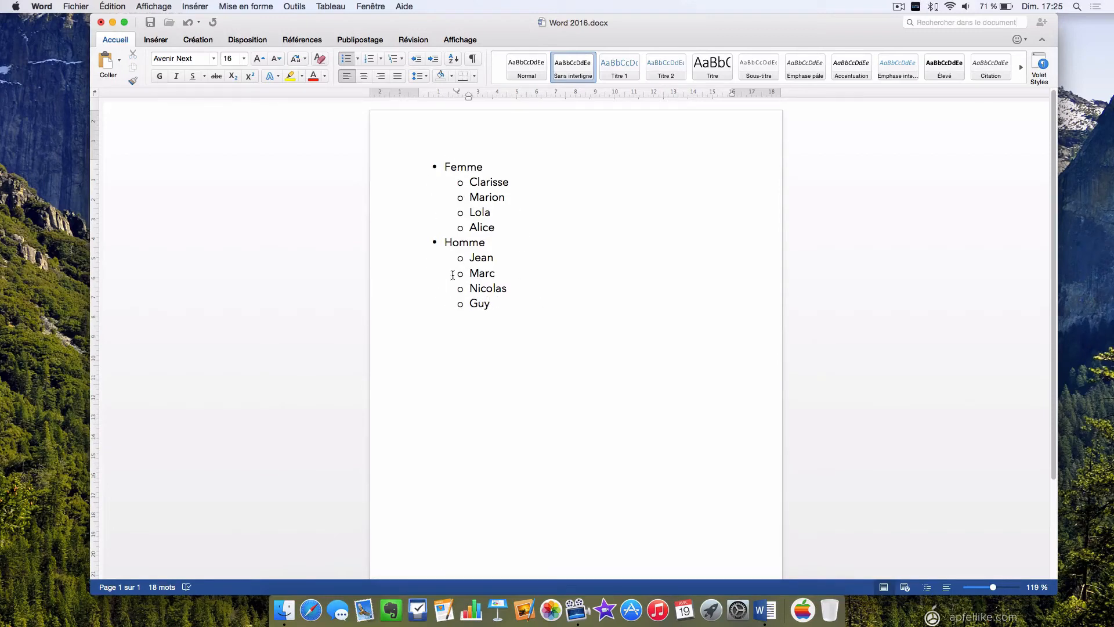
Step: Remove the bullets from the entire list
drag(494, 304, 415, 149)
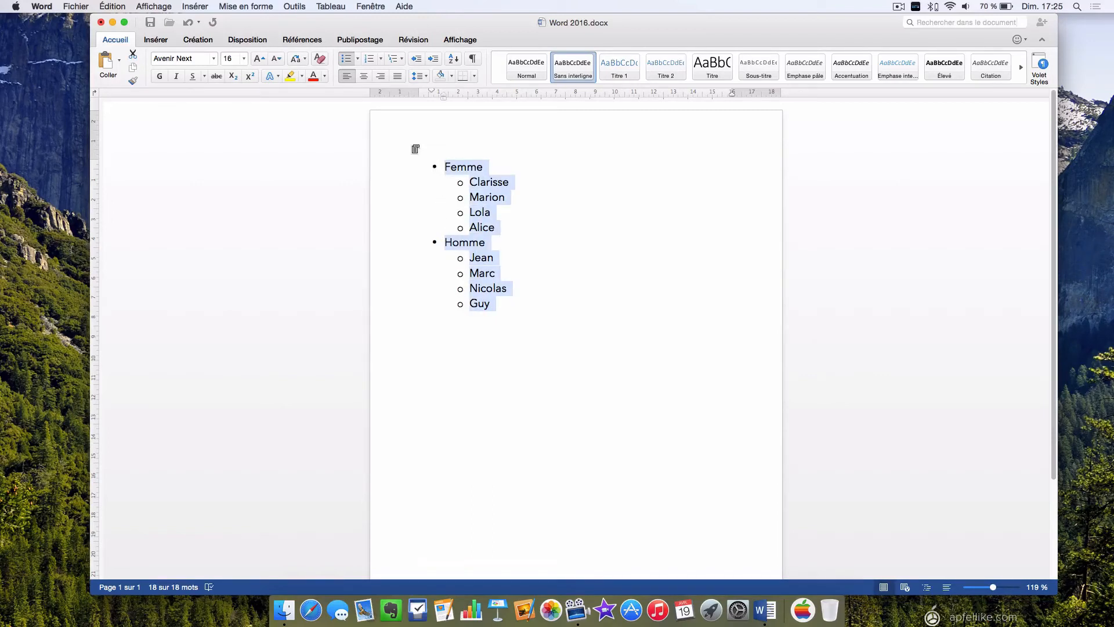
click(345, 59)
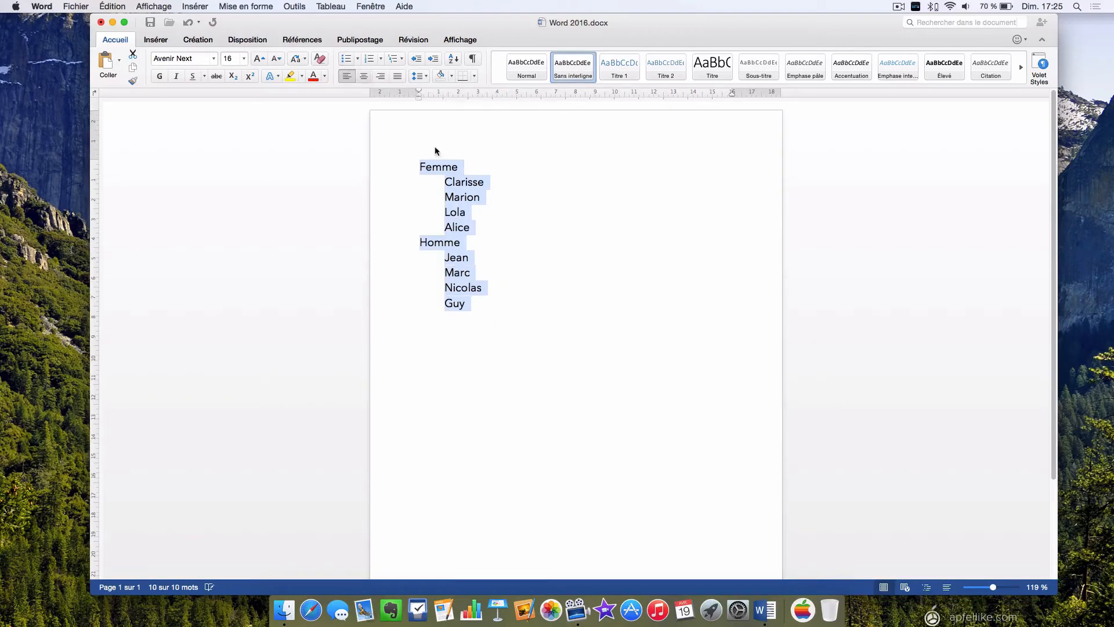
click(491, 252)
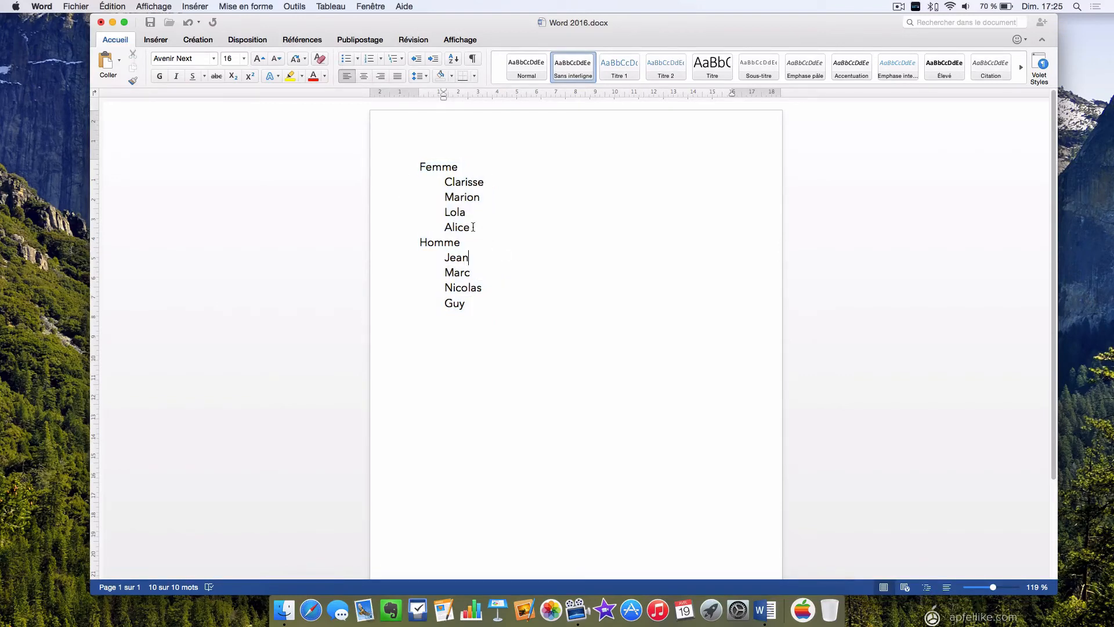
Step: Decrease the indent of both groups of names to align them with the "Femme" and "Homme" lines
drag(443, 181, 475, 229)
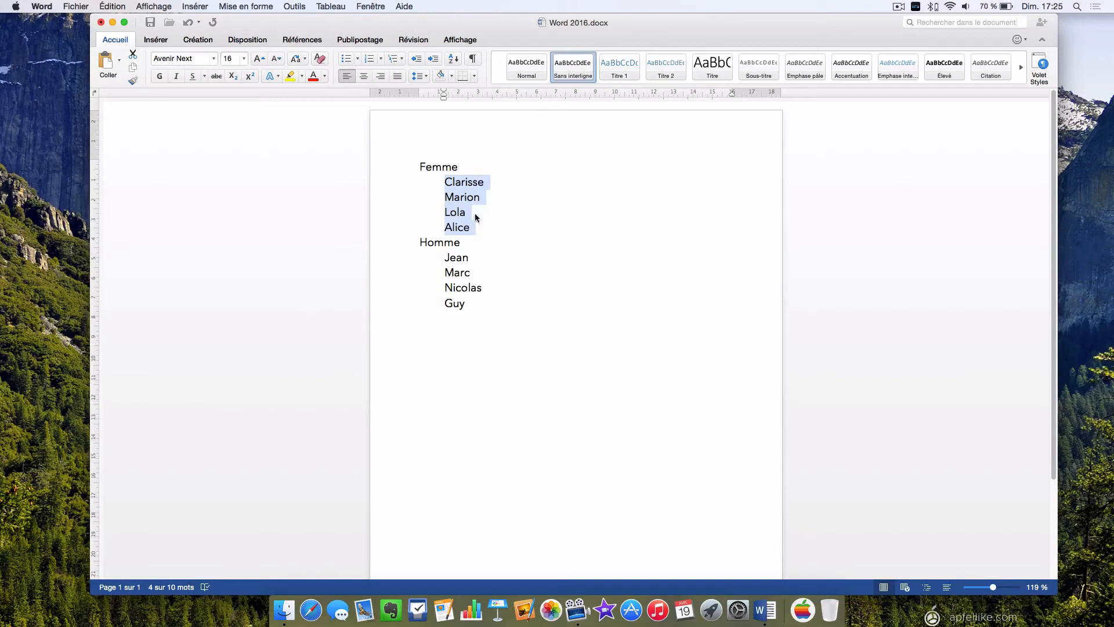
click(417, 60)
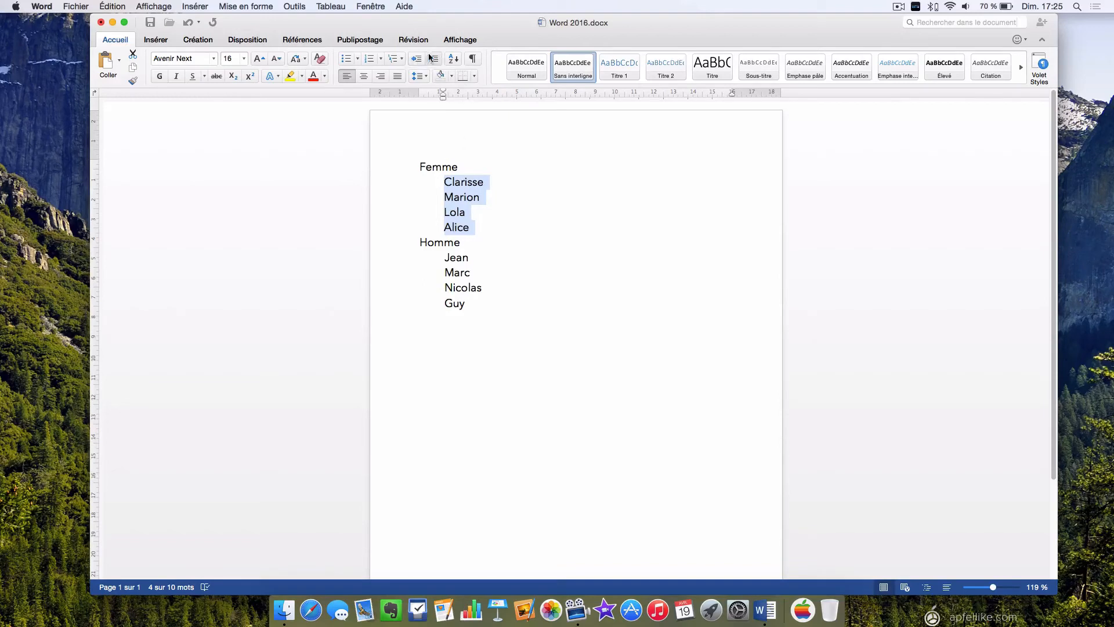
click(464, 303)
drag(464, 303, 443, 255)
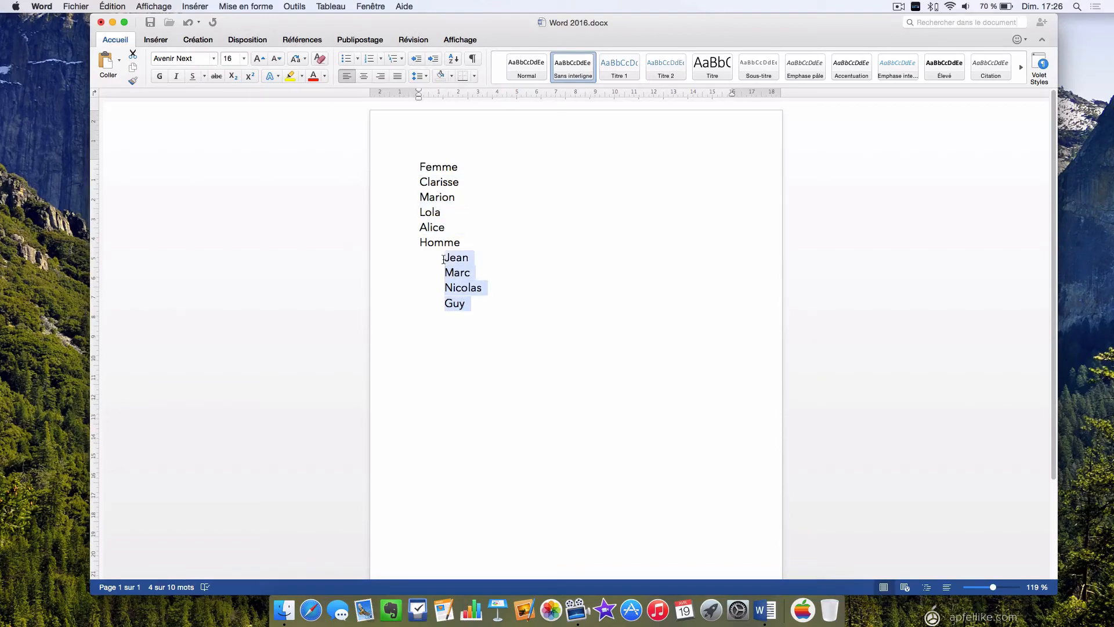
click(418, 61)
click(482, 321)
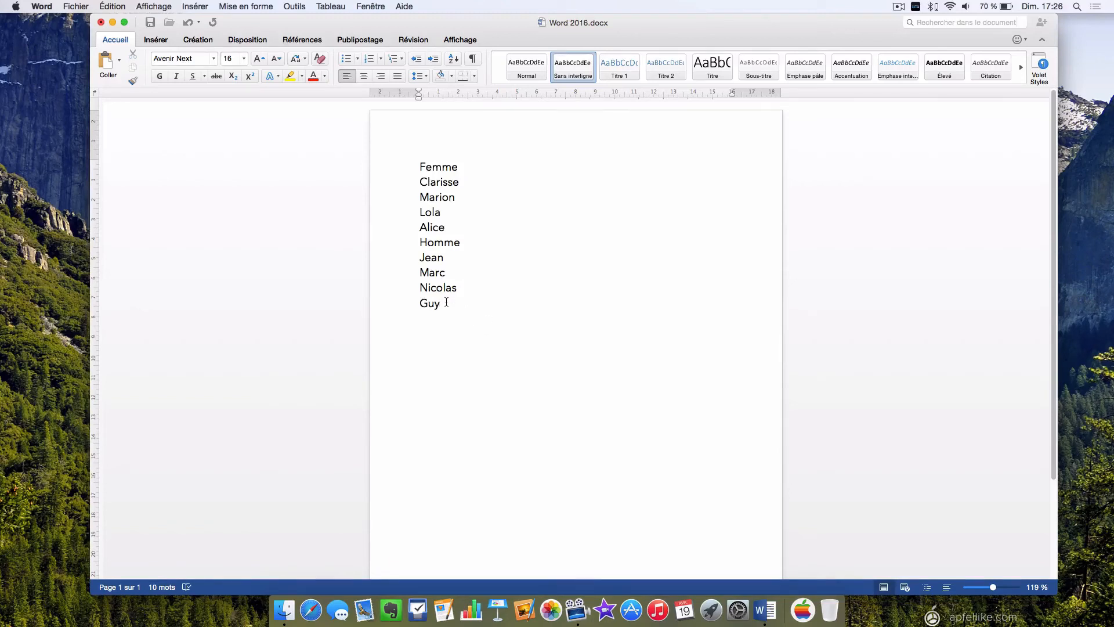
Step: Turn all the lines from "Femme" to the last man's name into a numbered list
drag(446, 302, 418, 172)
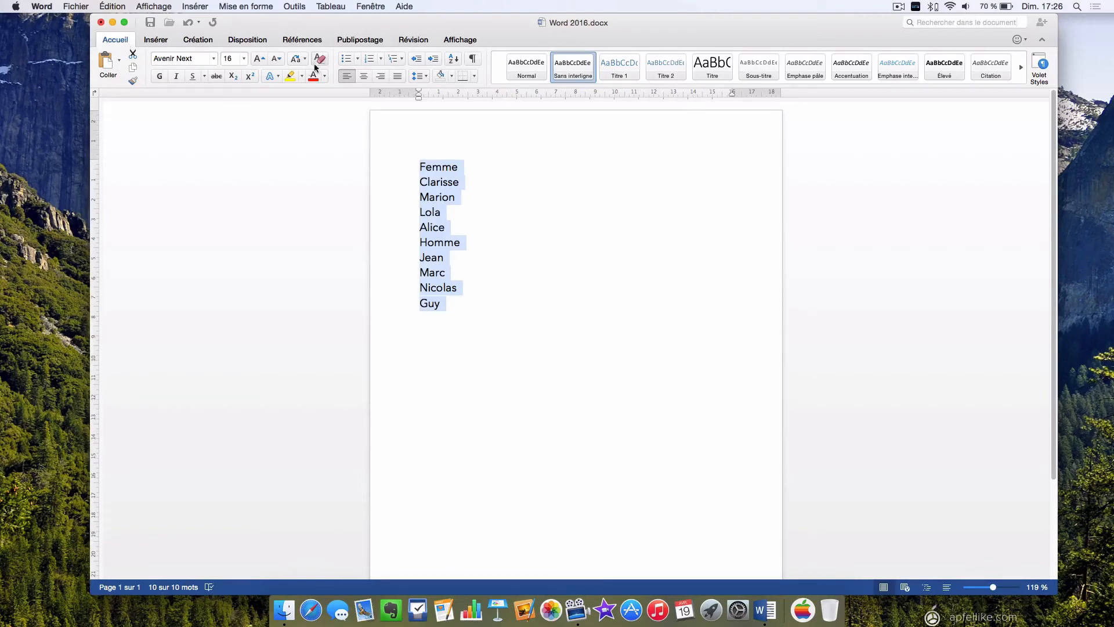
click(371, 62)
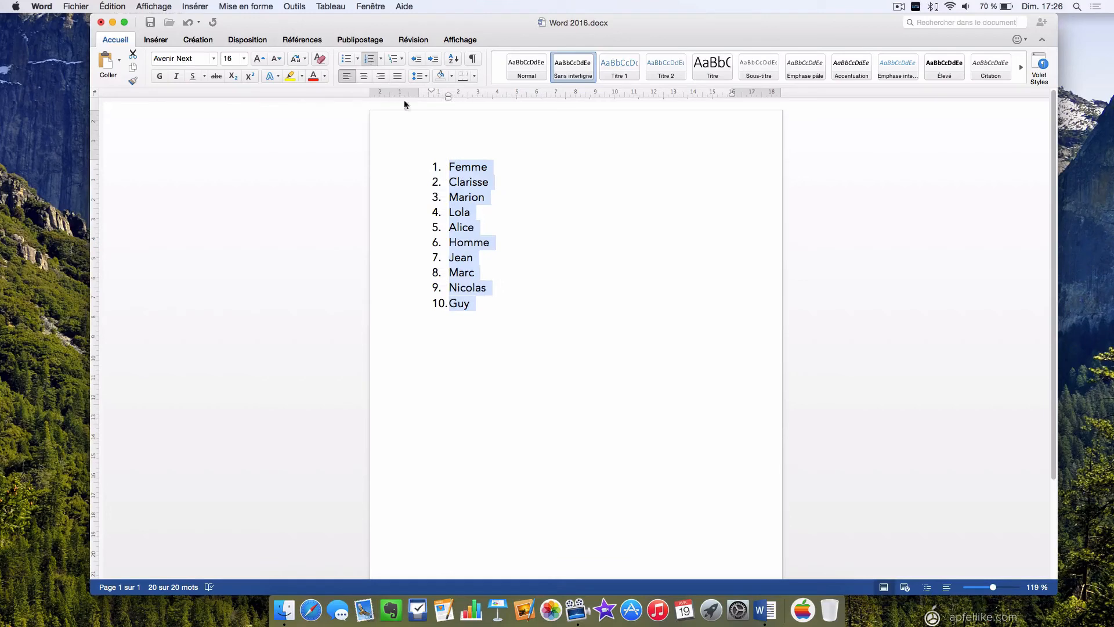
click(493, 304)
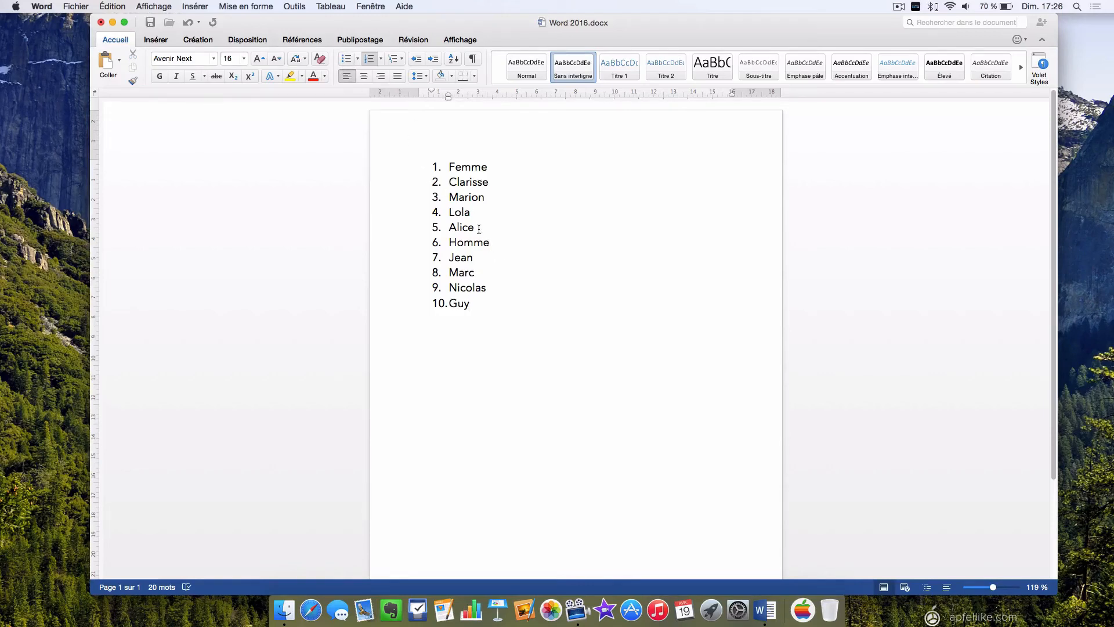
Step: Demote the names under "Femme" and "Homme" to the second level of the numbered list
drag(479, 228, 449, 181)
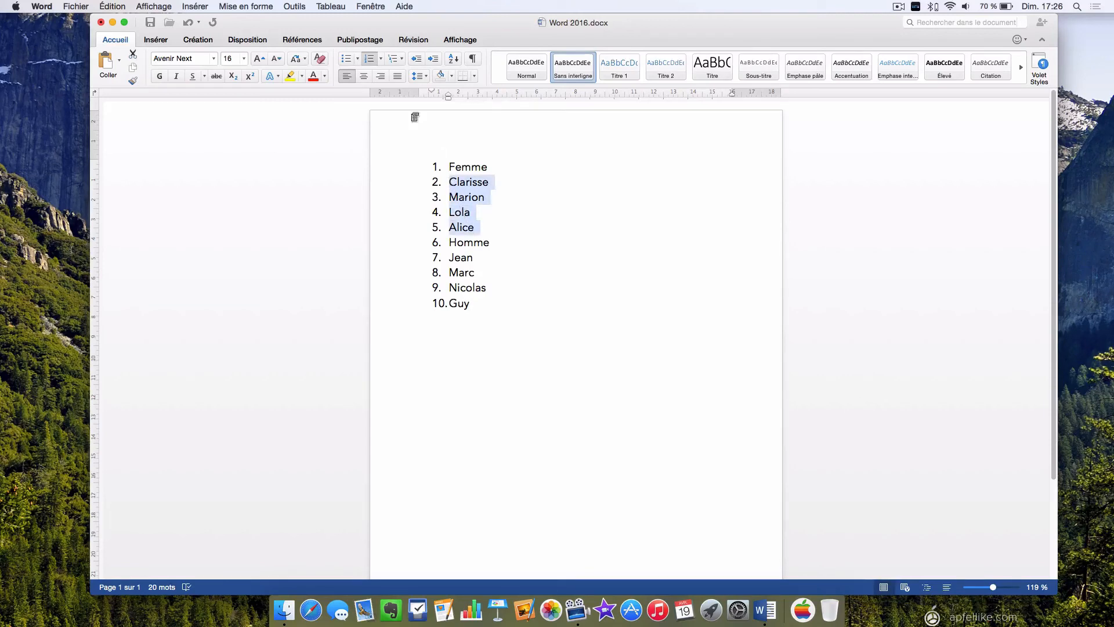
click(433, 58)
drag(475, 304, 450, 261)
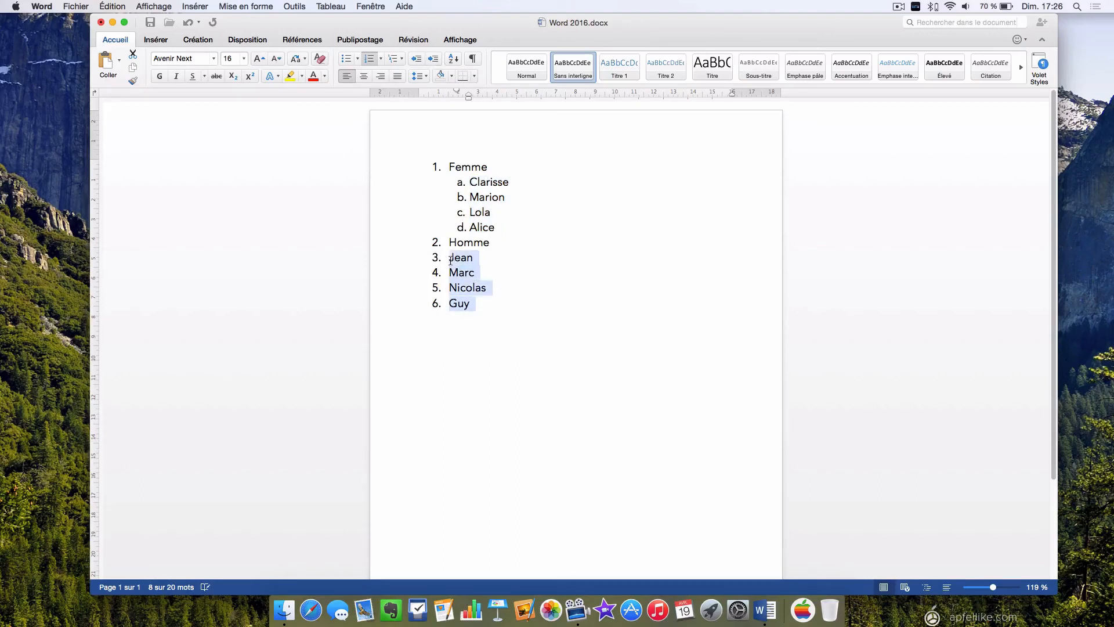
click(433, 59)
click(529, 330)
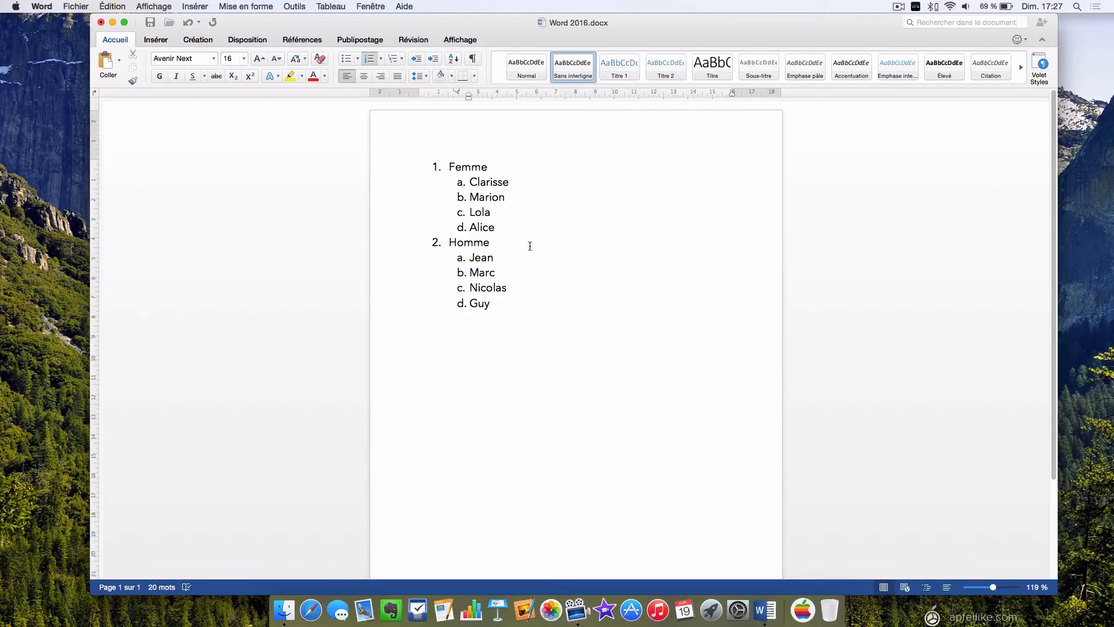
Step: Examine the two levels of the numbered list: the "Femme" and "Homme" lines and the names beneath each
drag(468, 182, 508, 181)
drag(449, 168, 487, 168)
click(436, 167)
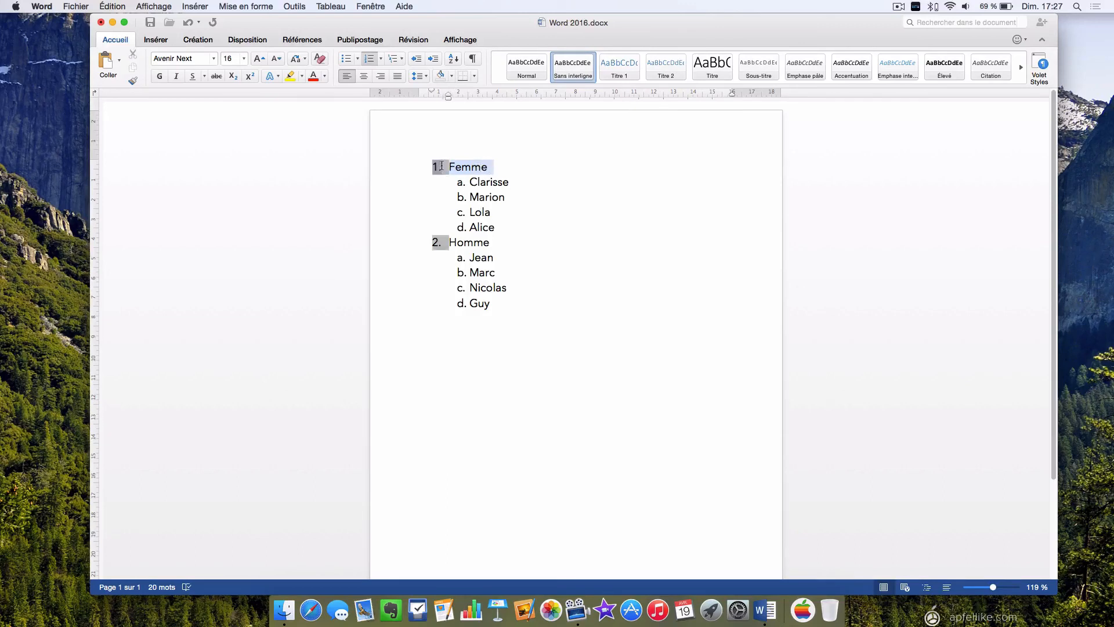
click(592, 211)
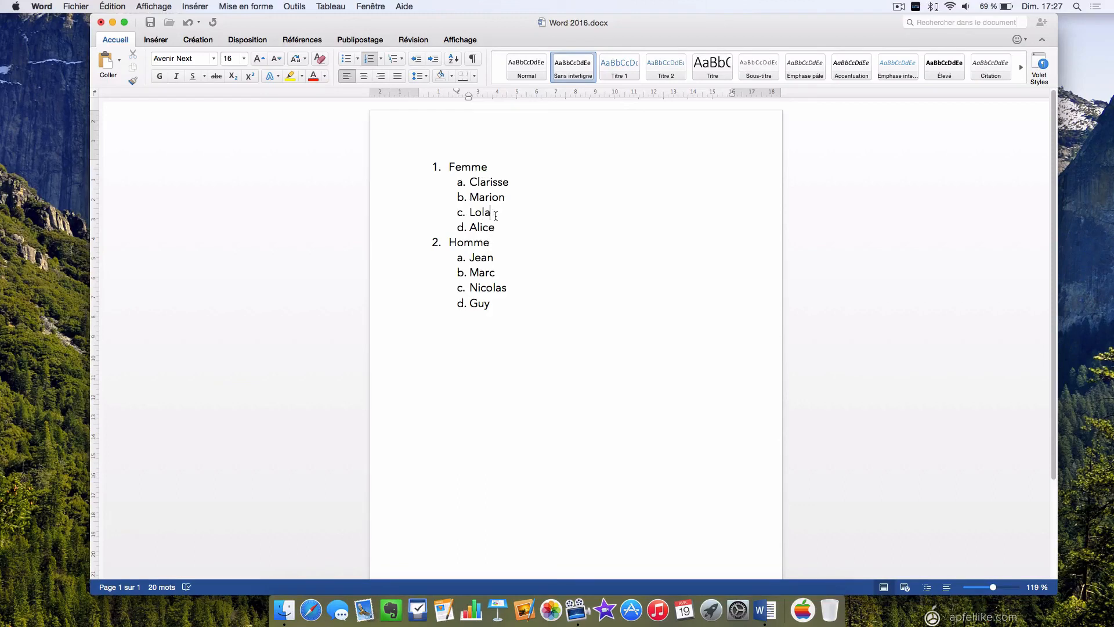
drag(469, 182, 488, 301)
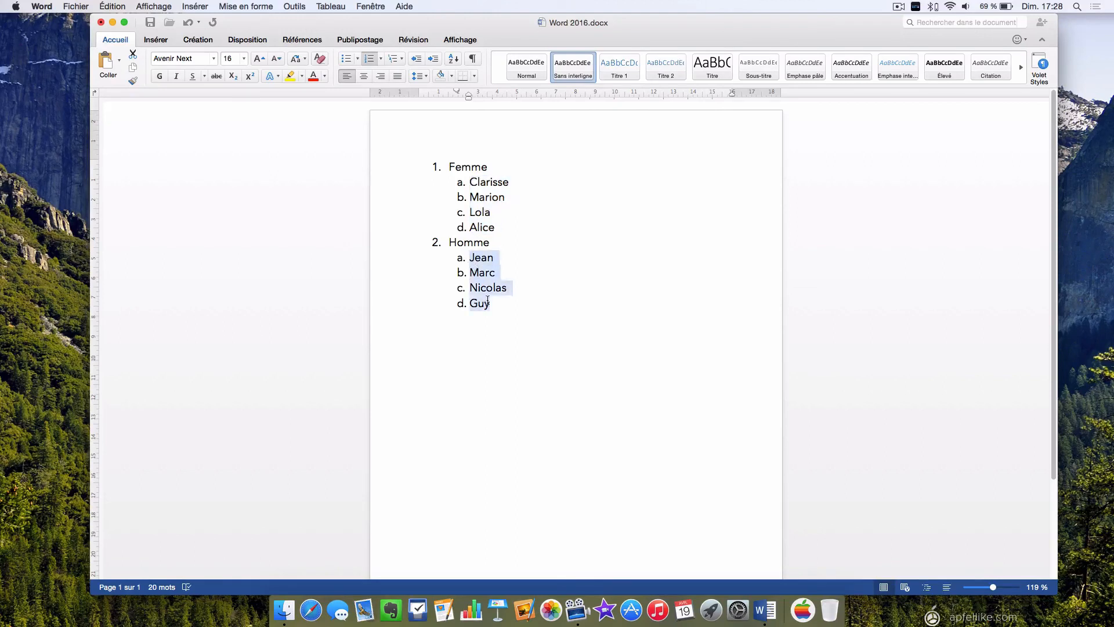
click(514, 277)
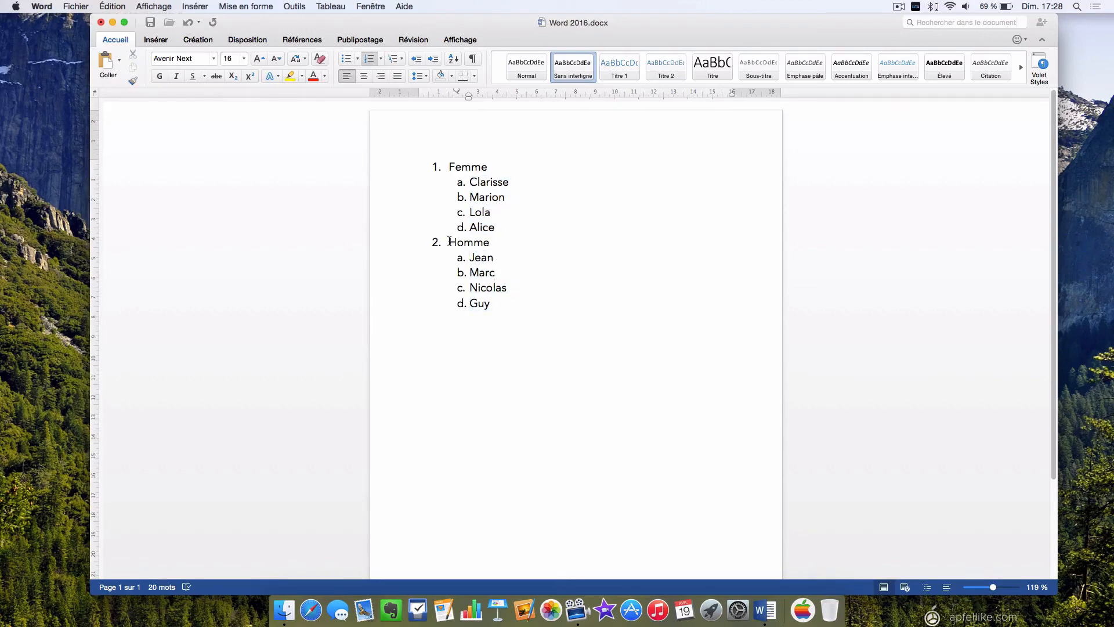
drag(450, 242, 496, 250)
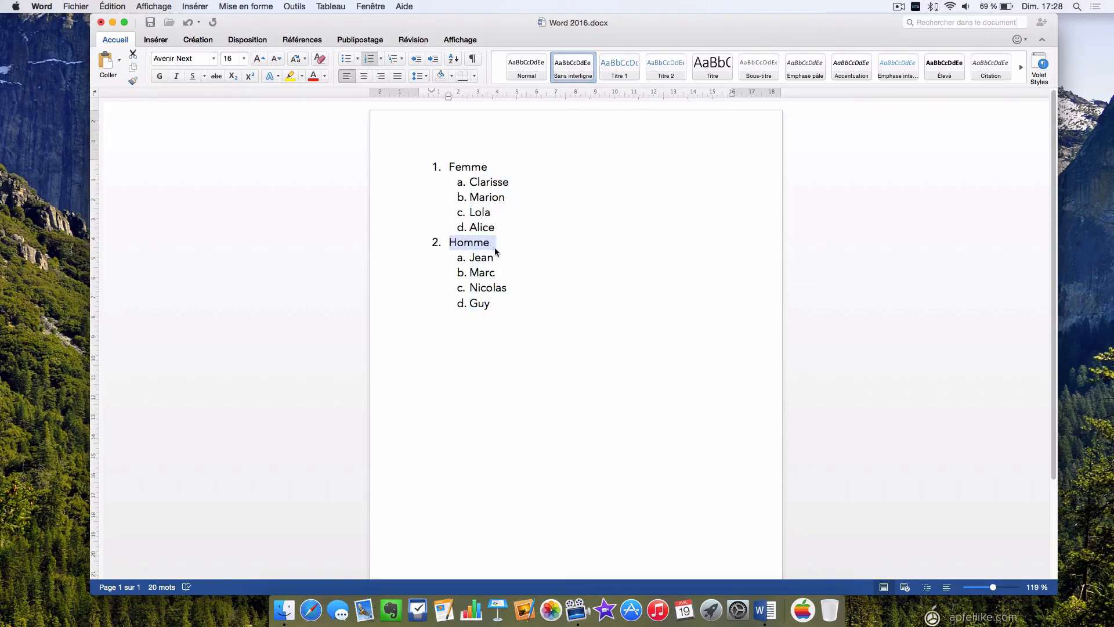
click(513, 259)
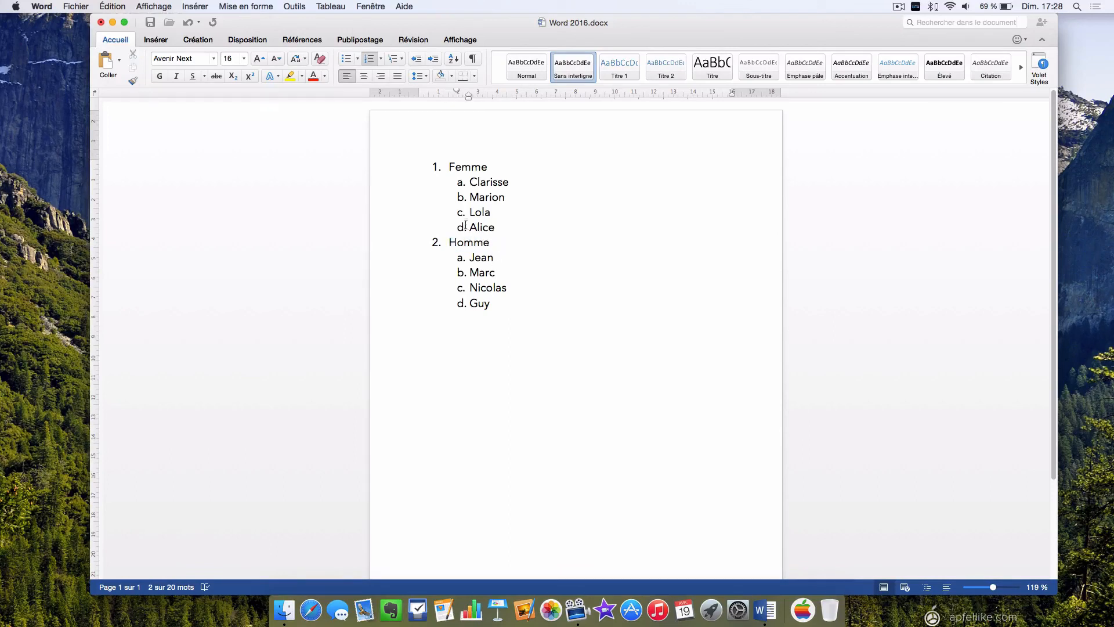